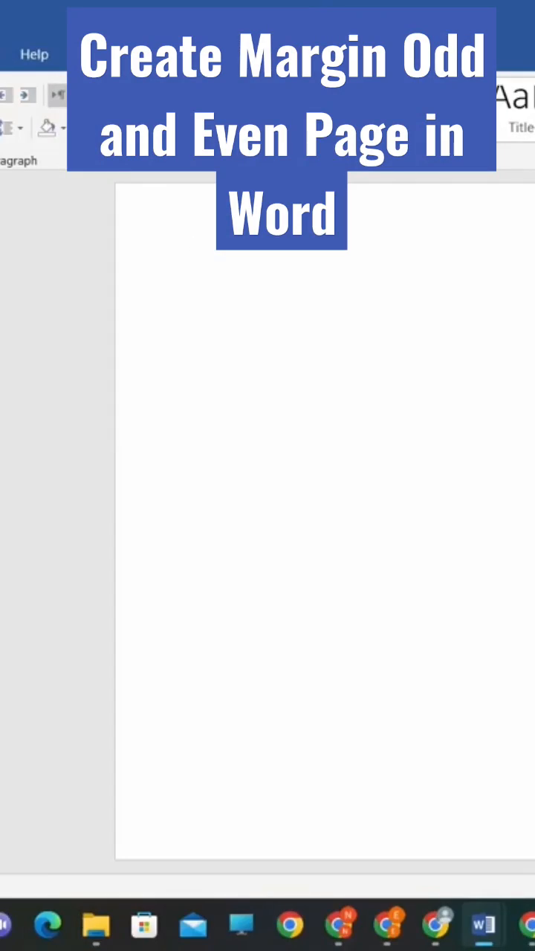
Bring up the Page Setup dialog on the Margins settings via the Layout shortcut
{"action": "key", "text": "alt+p"}
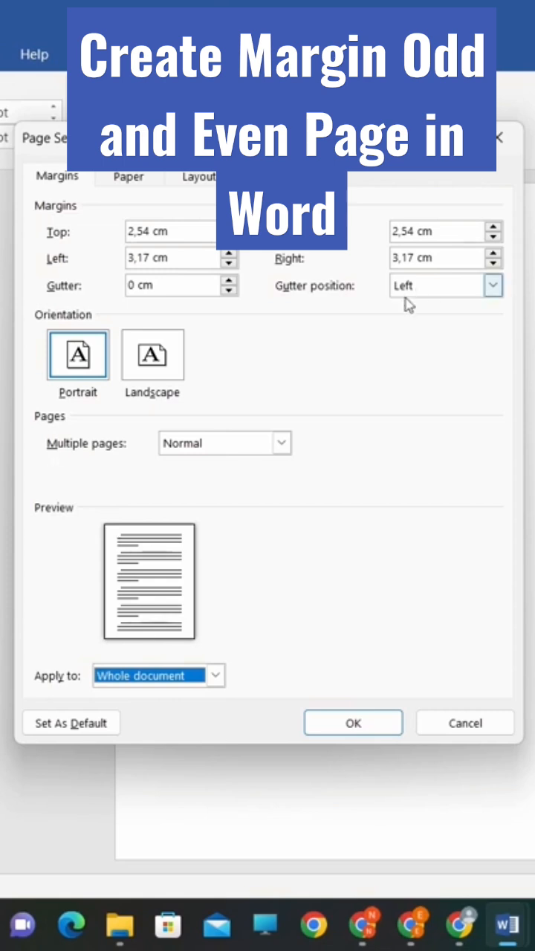
{"action": "left_click", "coordinate": [58, 181]}
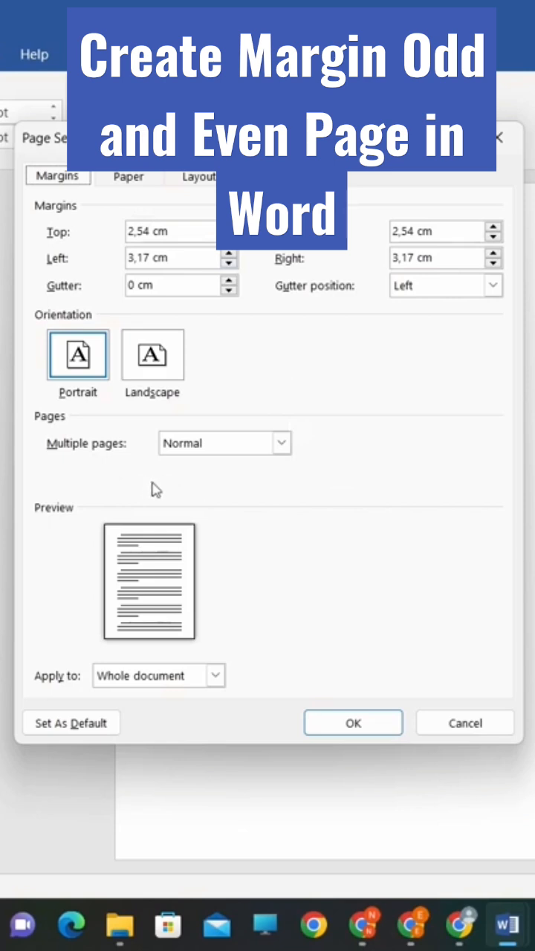
{"action": "left_click", "coordinate": [281, 443]}
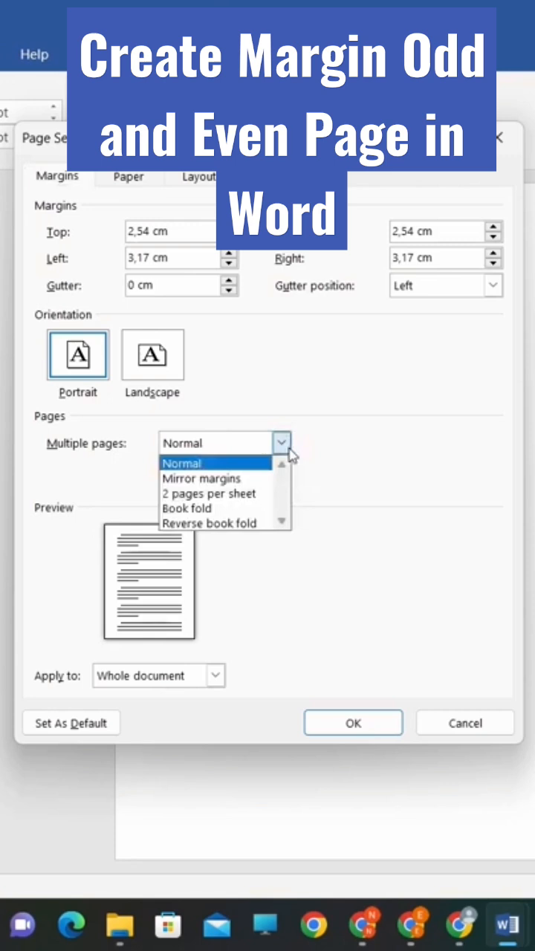
{"action": "left_click", "coordinate": [353, 459]}
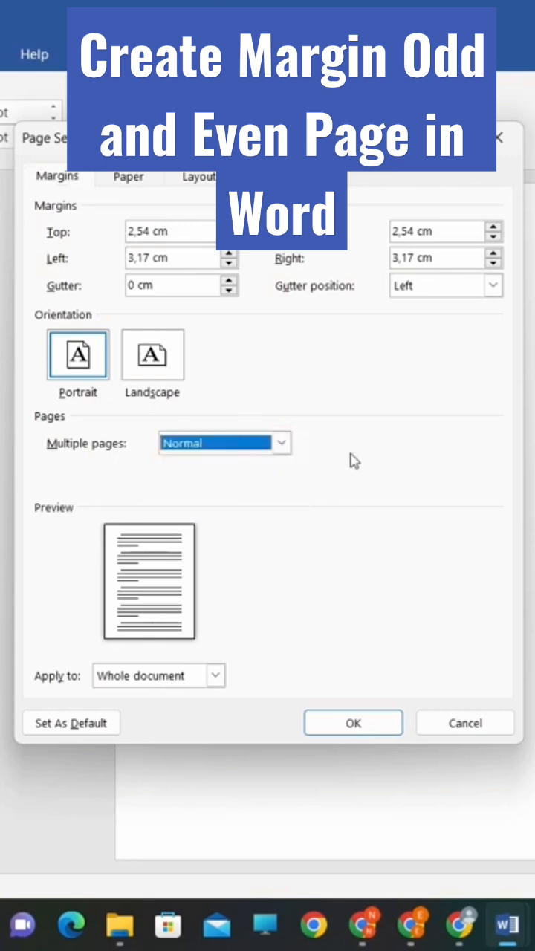
{"action": "left_click", "coordinate": [214, 682]}
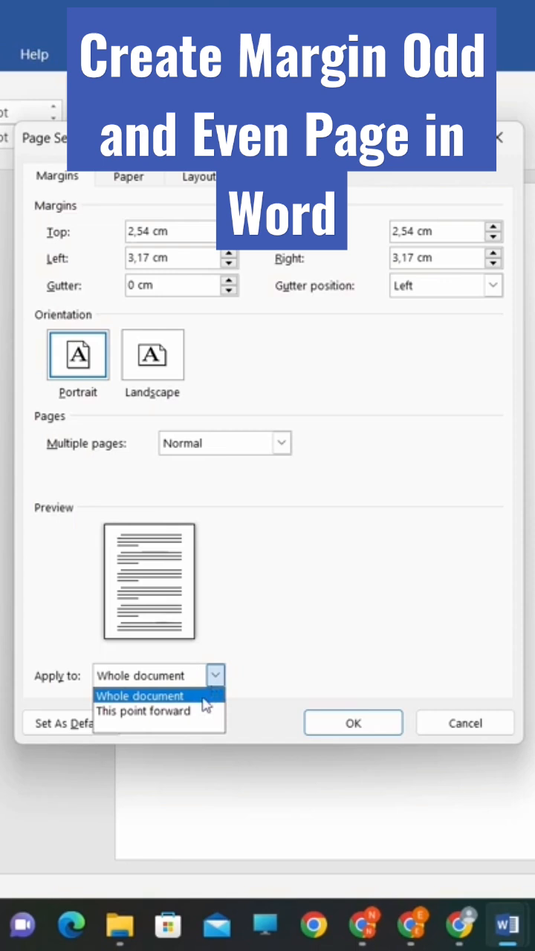
{"action": "left_click", "coordinate": [202, 697]}
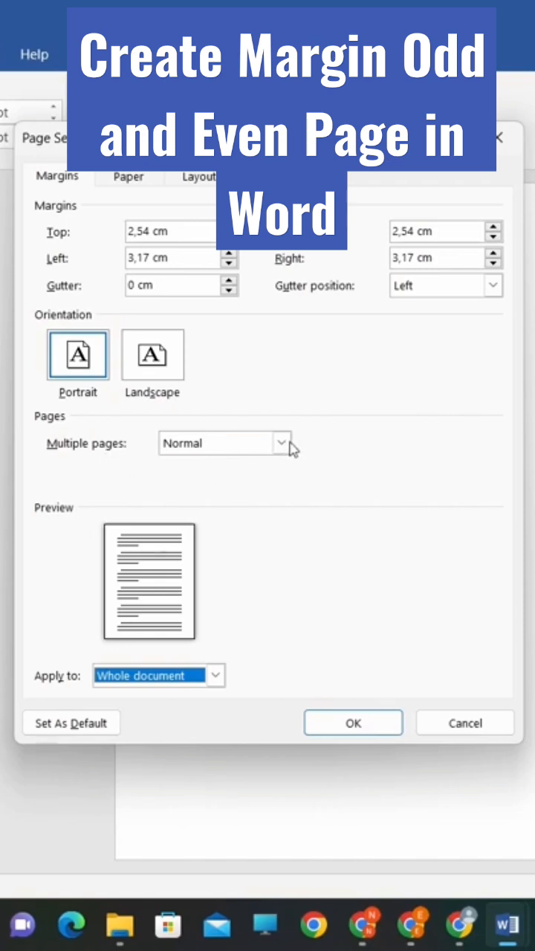
Set Multiple pages to Mirror margins, giving Inside/Outside margins and a two-page preview
{"action": "left_click", "coordinate": [282, 443]}
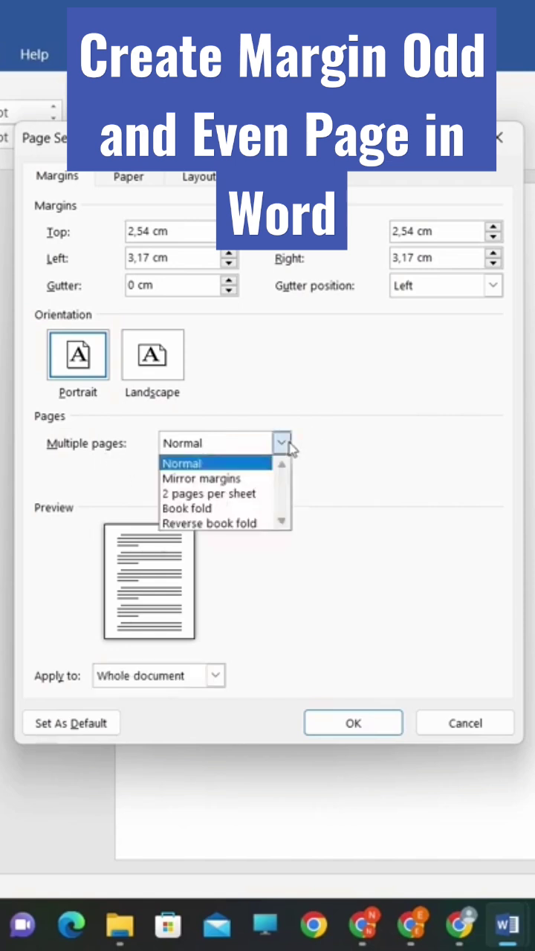
{"action": "left_click", "coordinate": [260, 479]}
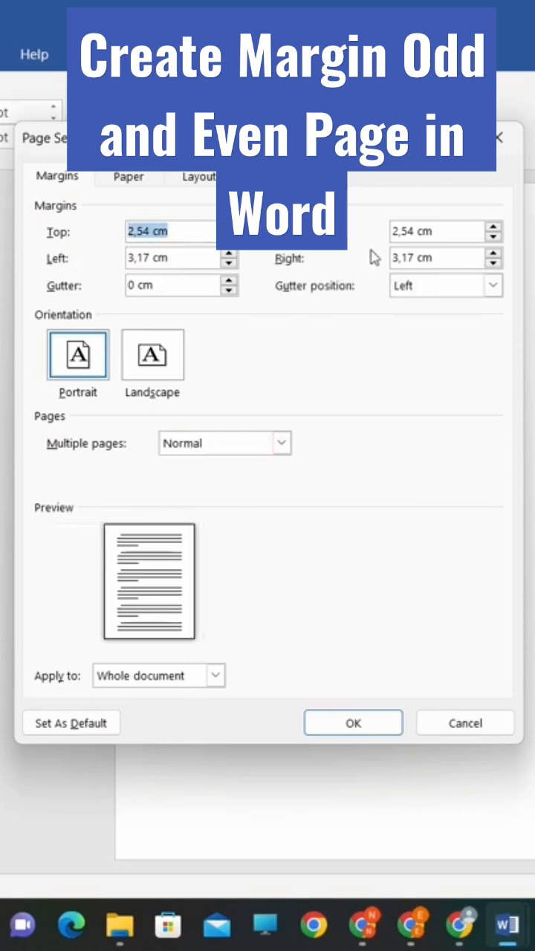
{"action": "left_click", "coordinate": [281, 444]}
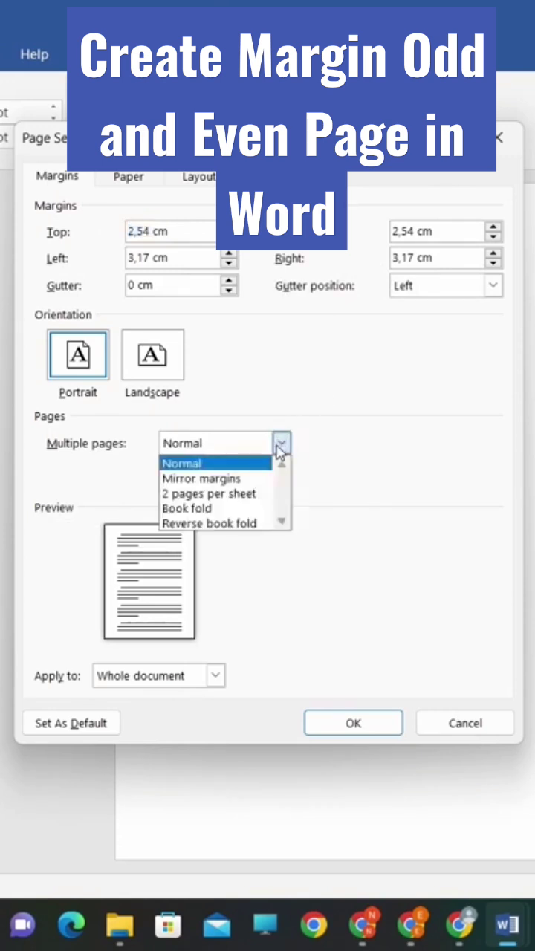
{"action": "left_click", "coordinate": [259, 482]}
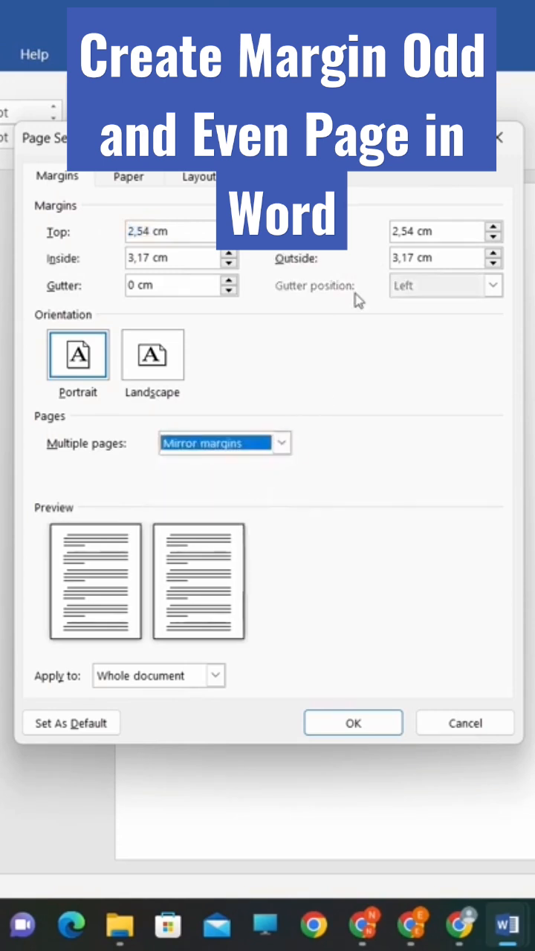